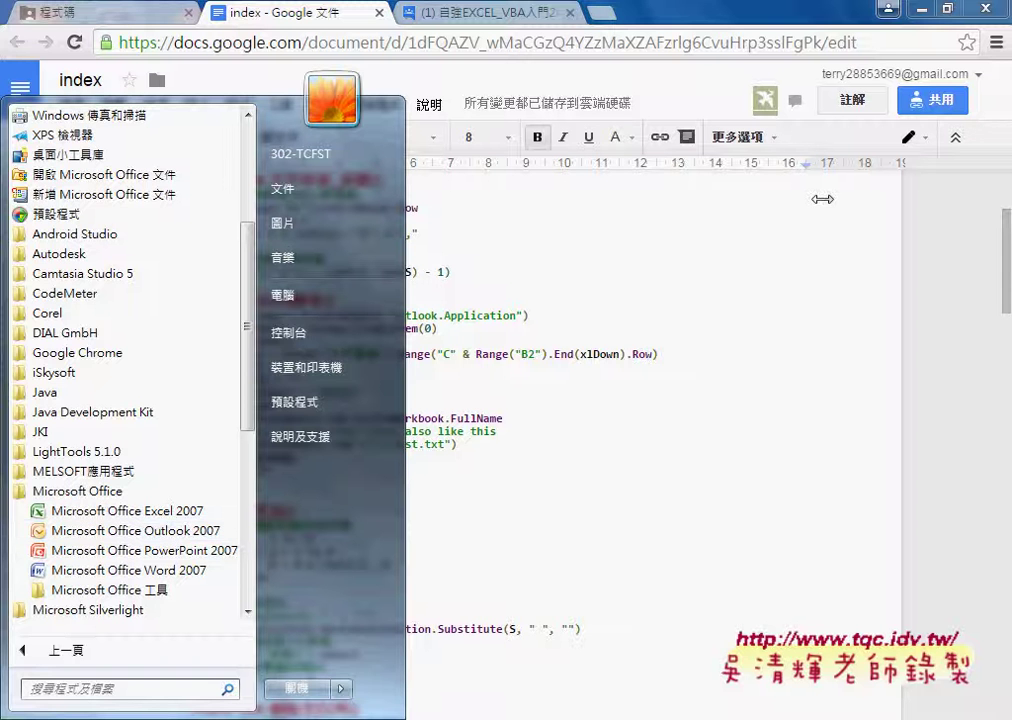
# Select the Outlook mailing Sub code in Google Docs, then switch to the Excel workbook.
pyautogui.click(689, 368)
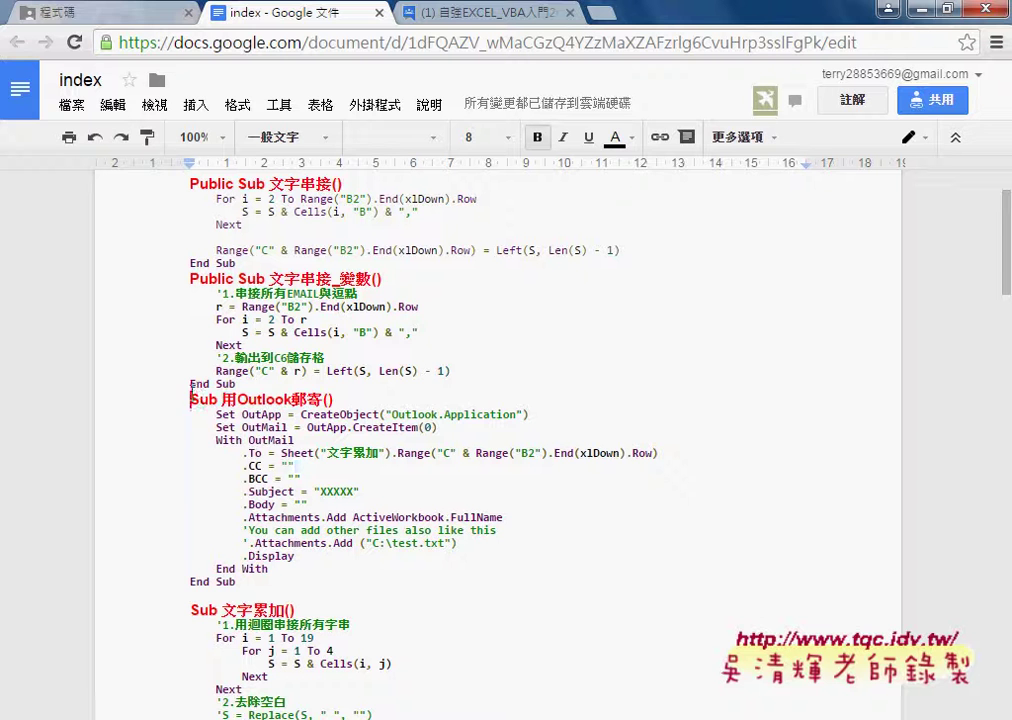
pyautogui.moveTo(189, 399); pyautogui.dragTo(335, 583)
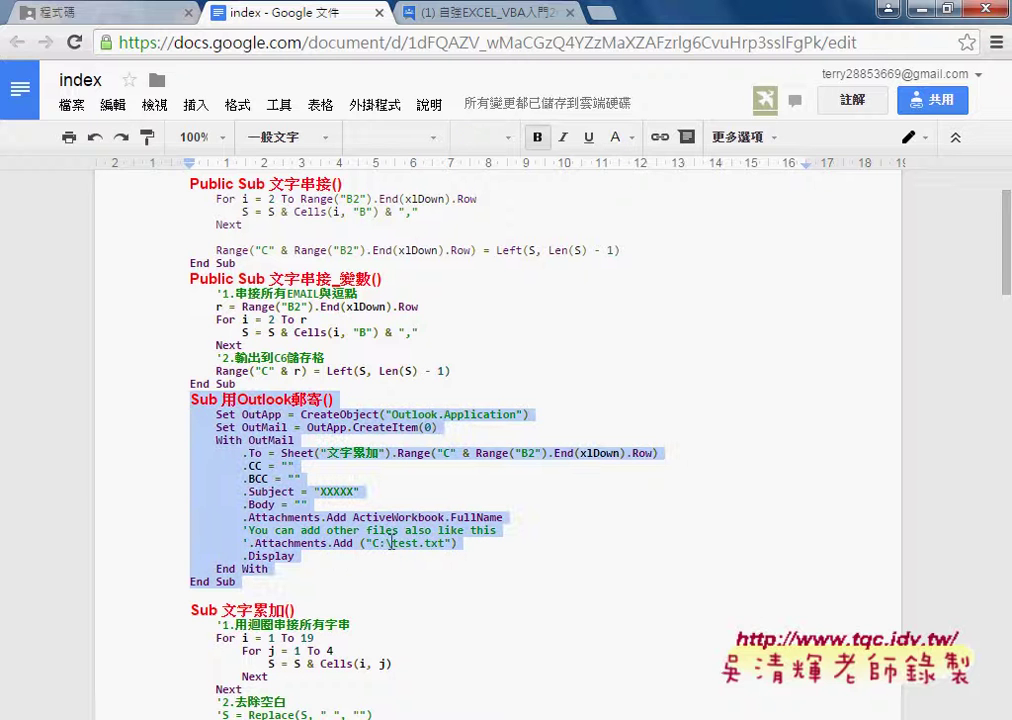
pyautogui.hotkey('alt', 'Tab')
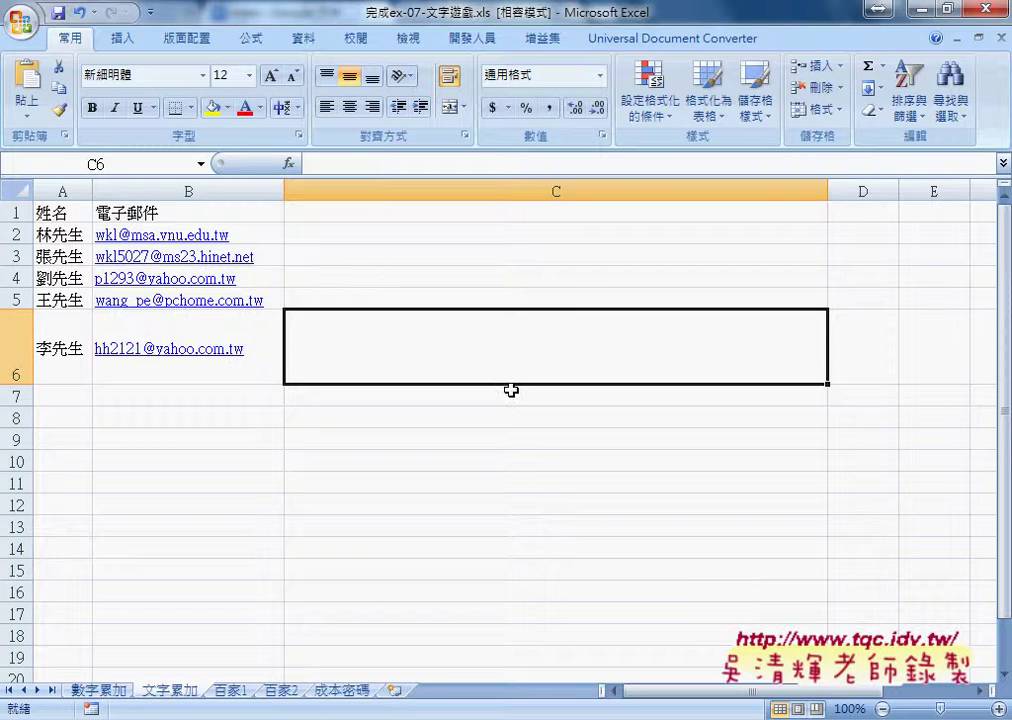
# Open the Visual Basic editor from the Developer tab and insert an empty Module1 into VBAProject.
pyautogui.click(478, 40)
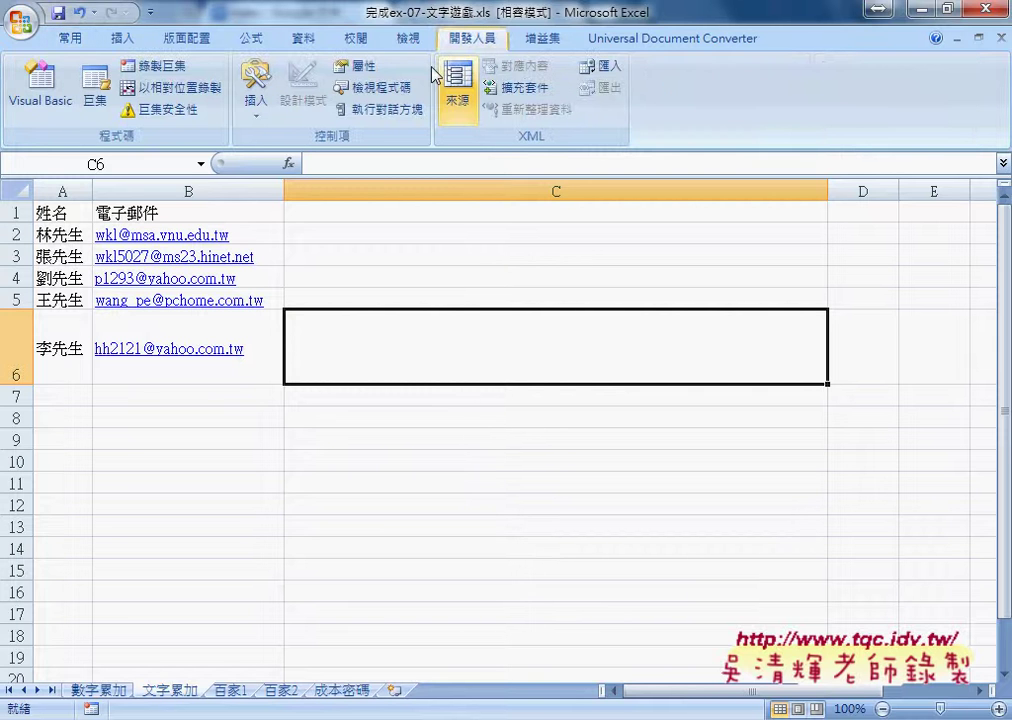
pyautogui.click(68, 100)
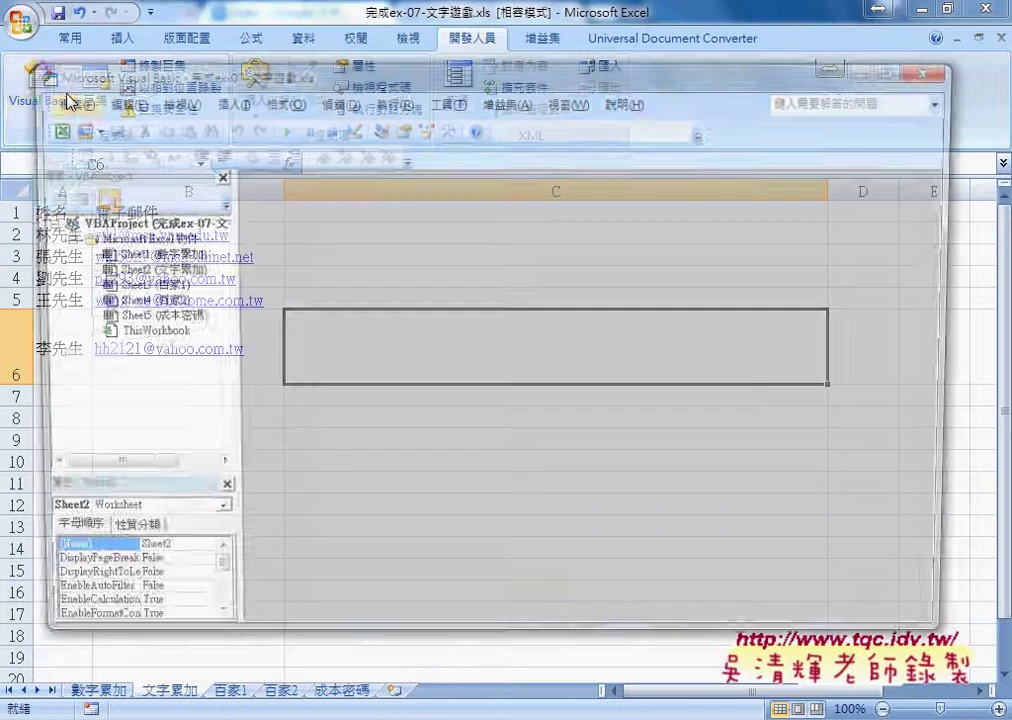
pyautogui.rightClick(165, 223)
pyautogui.moveTo(222, 310)
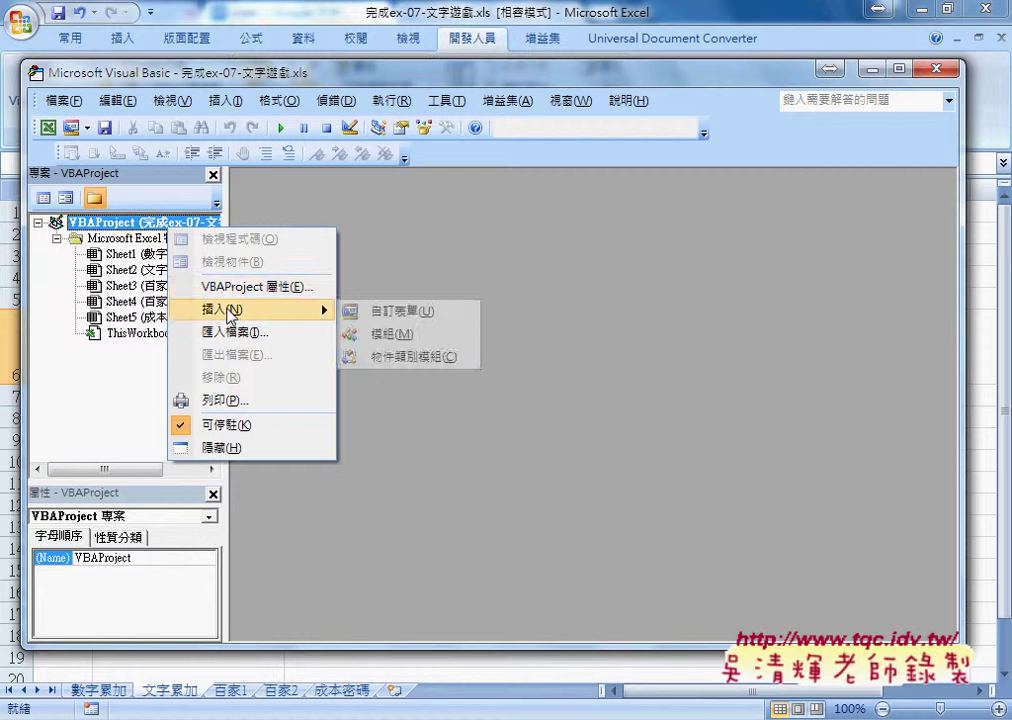
pyautogui.click(390, 333)
pyautogui.moveTo(416, 80); pyautogui.dragTo(698, 85)
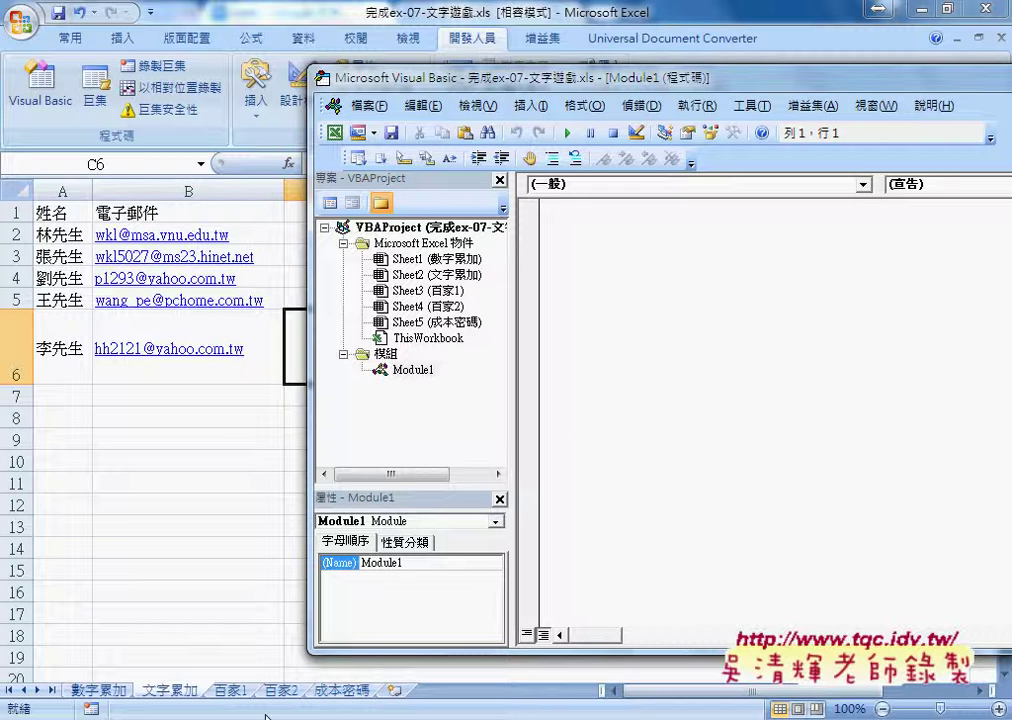
# Select and copy the Public Sub 文字串接() code block from the Google Docs notes.
pyautogui.click(237, 660)
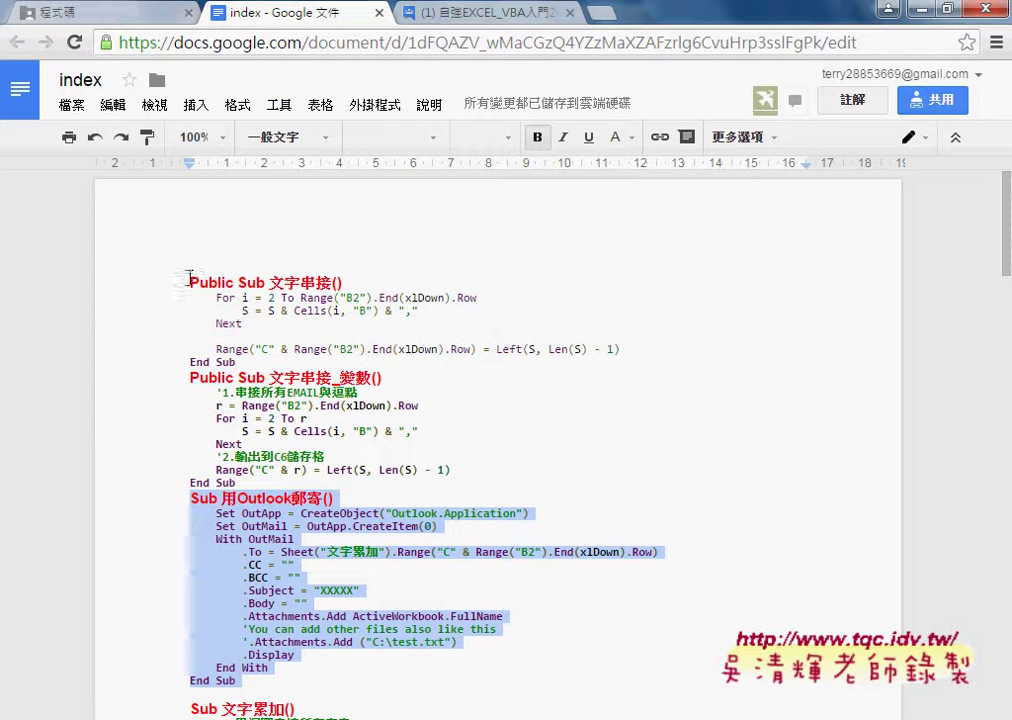
pyautogui.moveTo(189, 281)
pyautogui.mouseDown()
pyautogui.moveTo(258, 343)
pyautogui.moveTo(240, 360)
pyautogui.mouseUp()
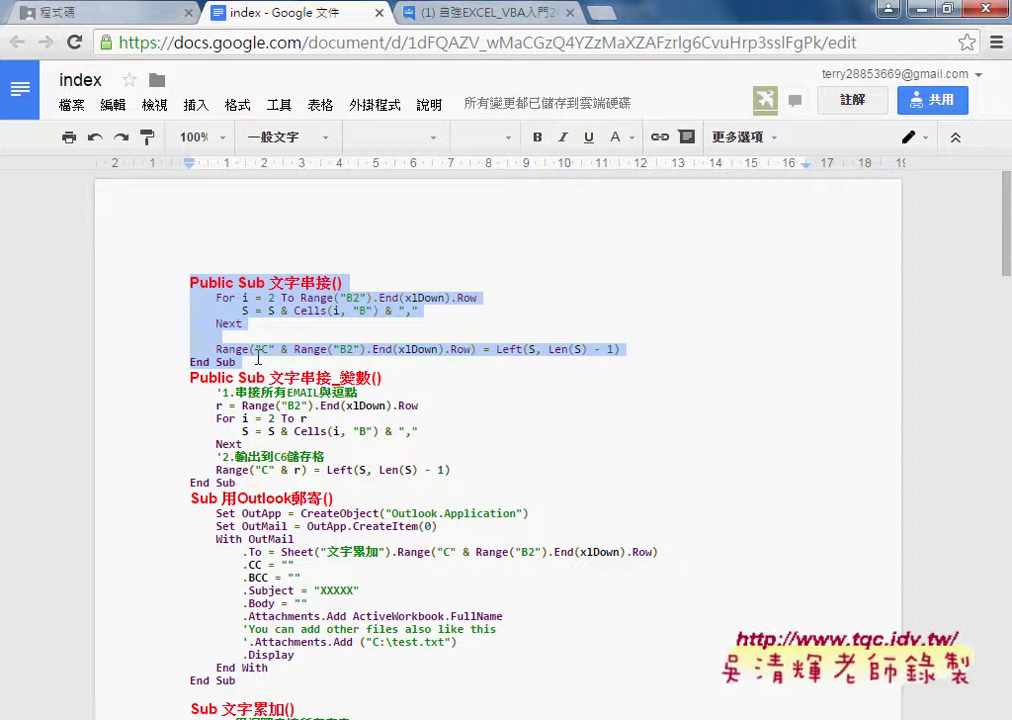
pyautogui.scroll(-3, 271, 368)
pyautogui.scroll(3, 271, 368)
# Paste the 文字串接 macro into the empty Module1 code window.
pyautogui.hotkey('alt', 'Tab')
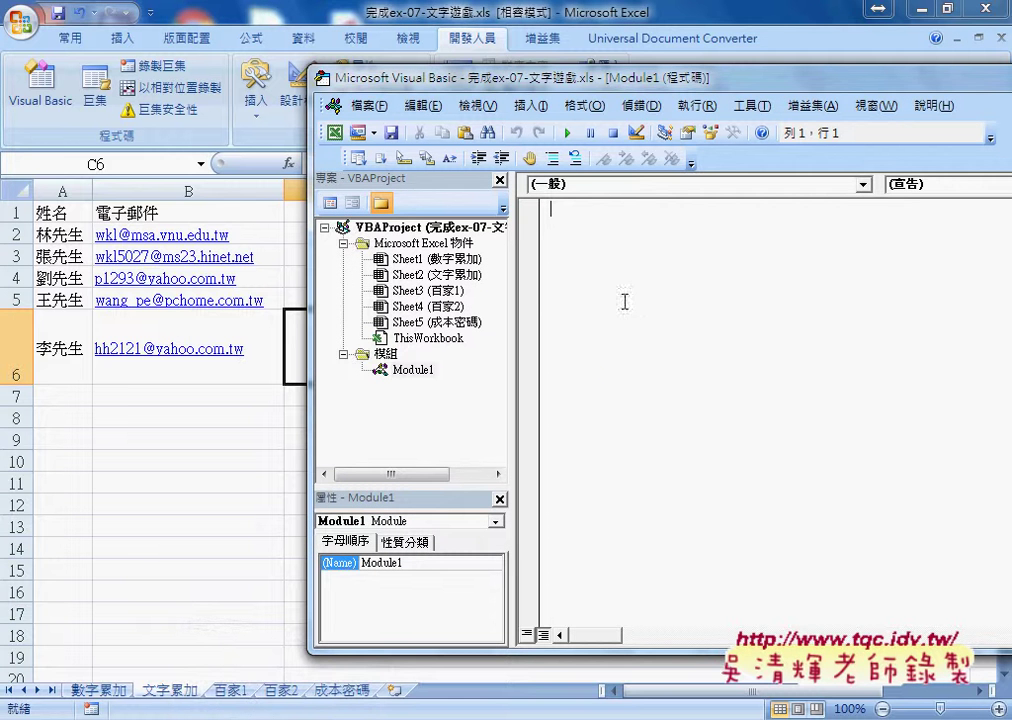
pyautogui.rightClick(572, 335)
pyautogui.click(595, 359)
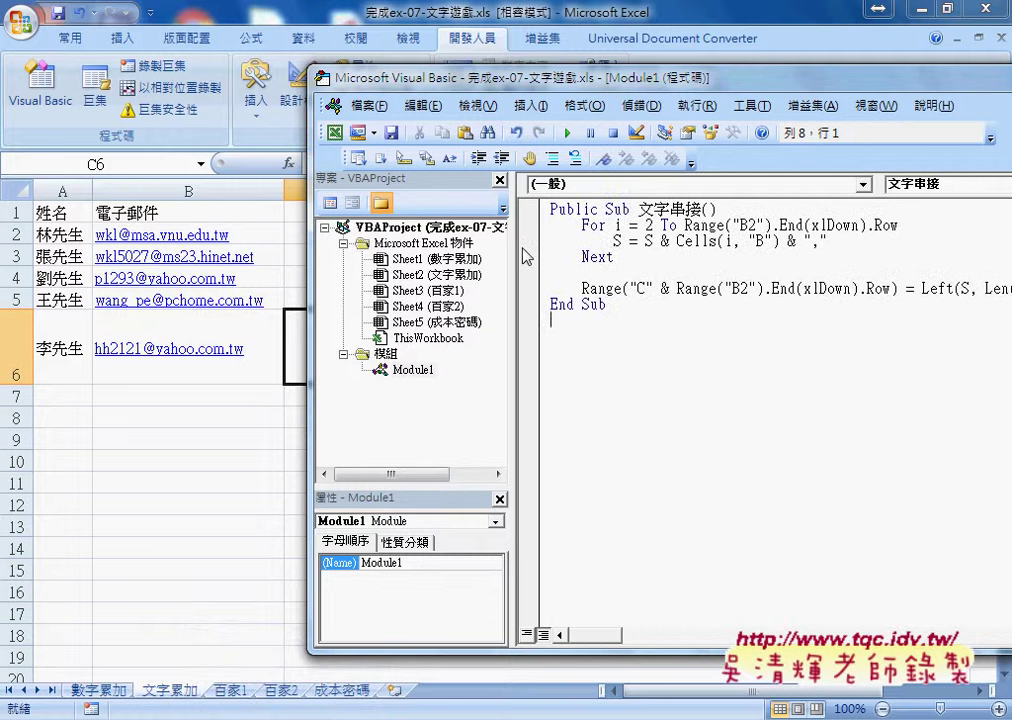
pyautogui.moveTo(513, 257); pyautogui.dragTo(406, 257)
pyautogui.moveTo(452, 79)
pyautogui.mouseDown()
pyautogui.moveTo(493, 80)
pyautogui.moveTo(353, 78)
pyautogui.mouseUp()
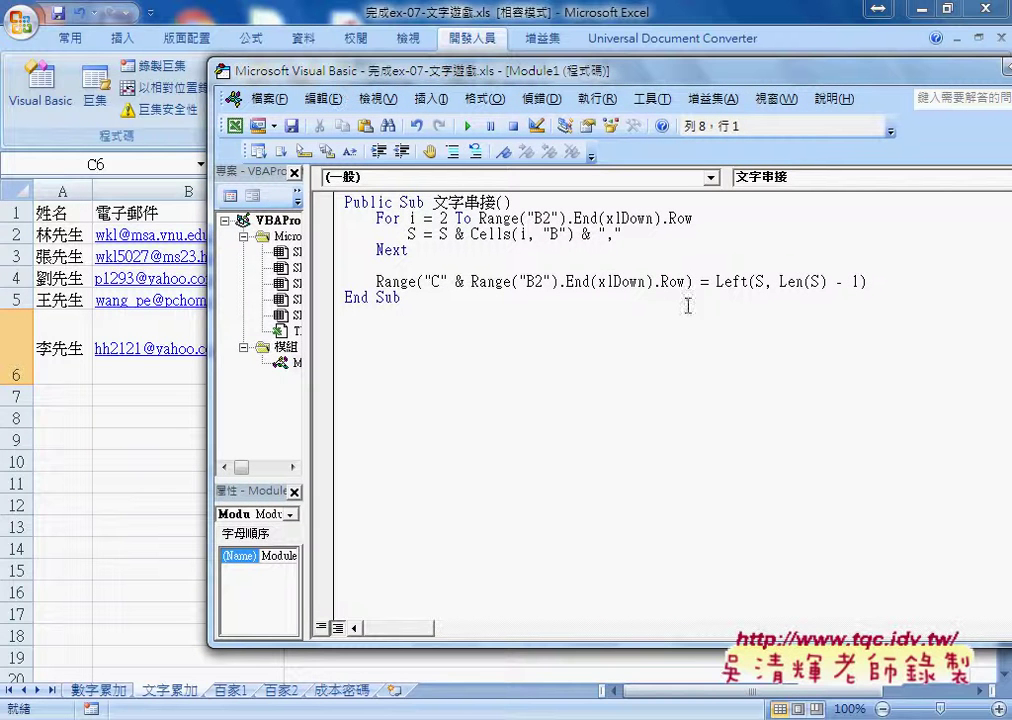
# Trim the output line from Left(S, Len(S) - 1) so it assigns plain S.
pyautogui.click(716, 283)
pyautogui.hotkey('shift', 'Right')
pyautogui.hotkey('shift', 'Right')
pyautogui.hotkey('shift', 'Right')
pyautogui.hotkey('shift', 'Right')
pyautogui.hotkey('shift', 'Right')
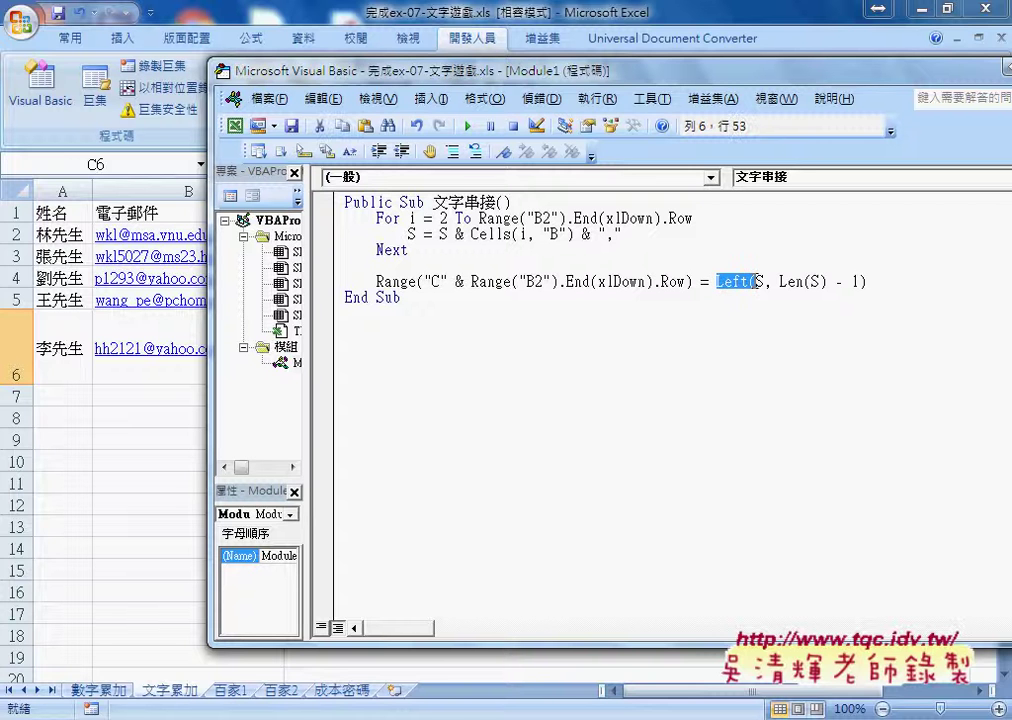
pyautogui.press('Delete')
pyautogui.press('Right')
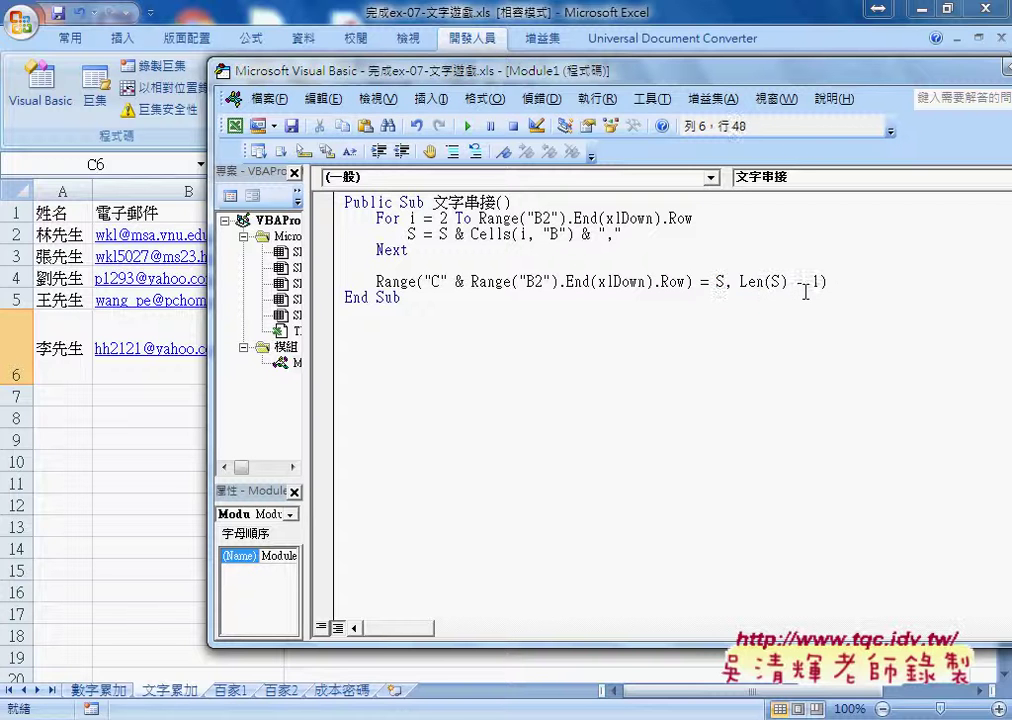
pyautogui.press('Delete')
pyautogui.press('Delete')
pyautogui.press('Delete')
pyautogui.press('Delete')
pyautogui.press('Delete')
pyautogui.press('Delete')
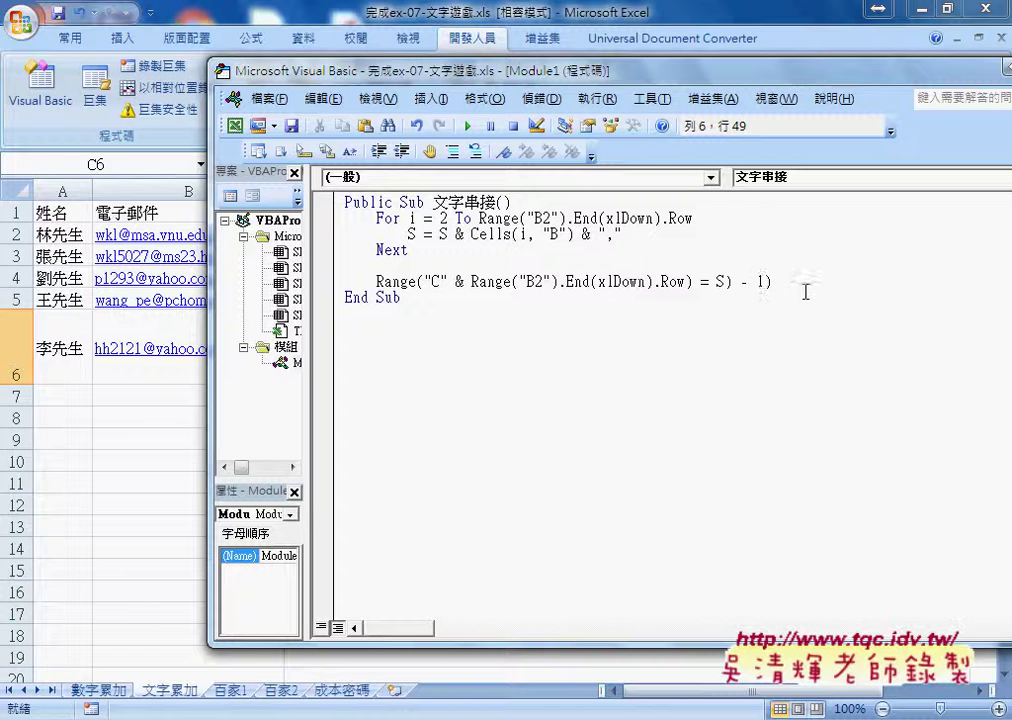
pyautogui.press('Delete')
pyautogui.press('Delete')
pyautogui.press('Delete')
pyautogui.moveTo(505, 72); pyautogui.dragTo(830, 95)
# Go over the For loop that appends each address and a comma to S.
pyautogui.click(607, 231)
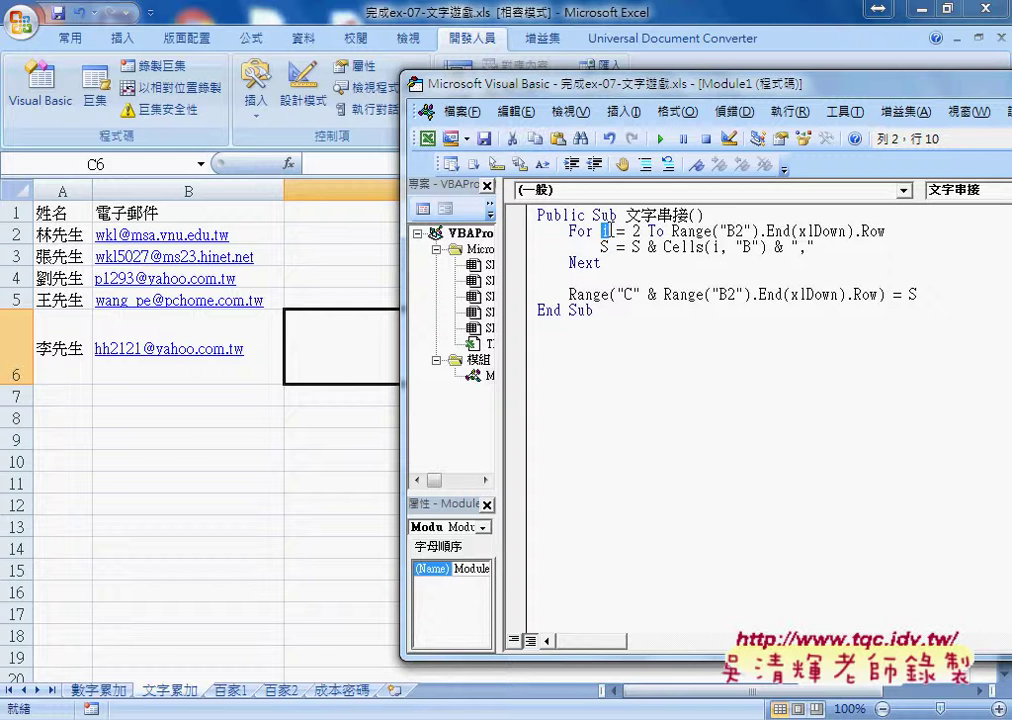
pyautogui.moveTo(672, 231); pyautogui.dragTo(893, 235)
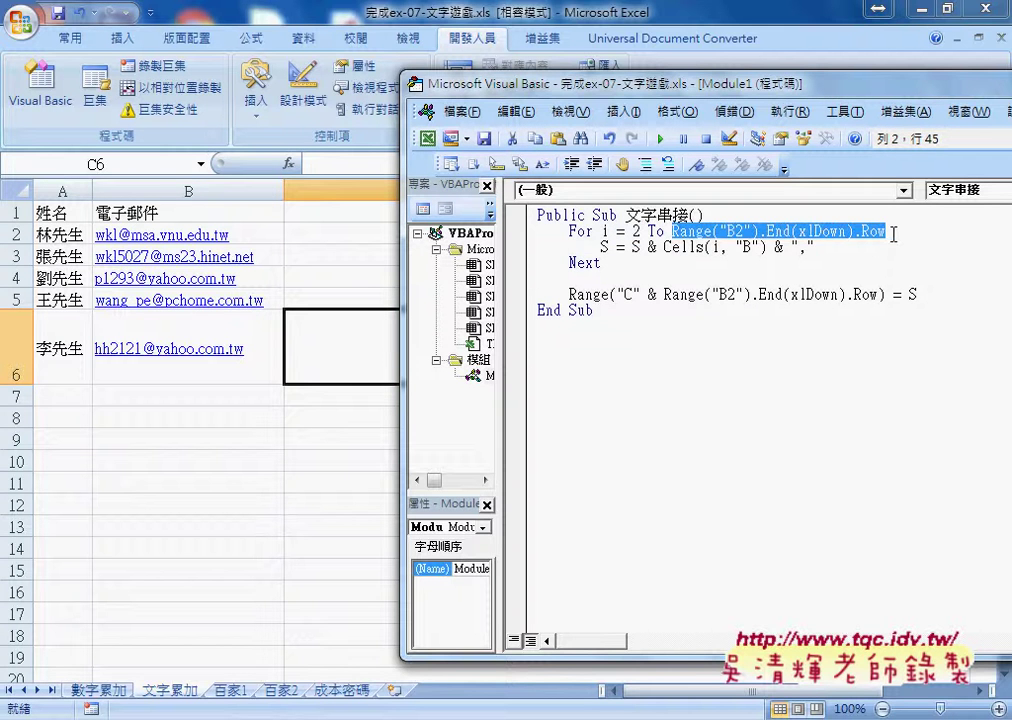
pyautogui.doubleClick(604, 246)
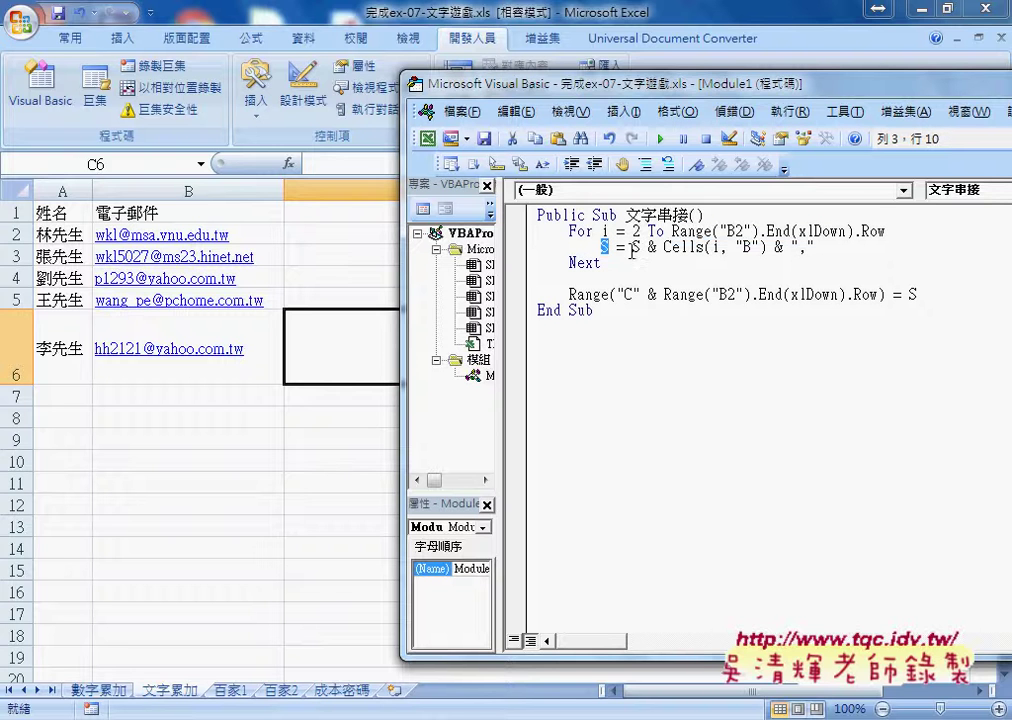
pyautogui.moveTo(632, 246); pyautogui.dragTo(767, 246)
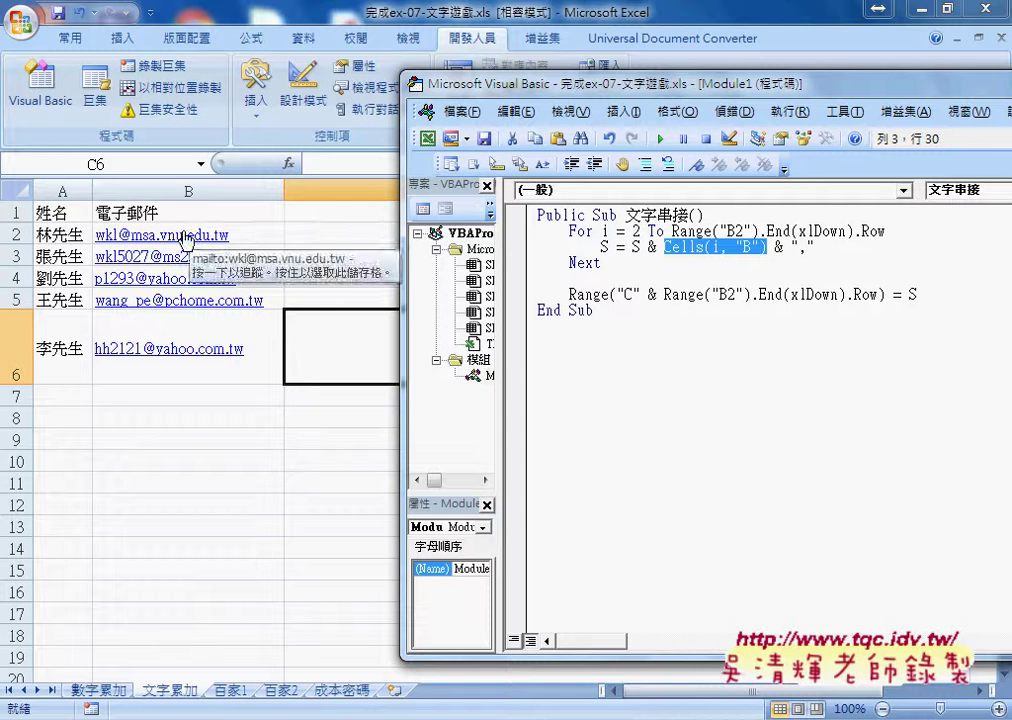
pyautogui.moveTo(815, 246); pyautogui.dragTo(775, 246)
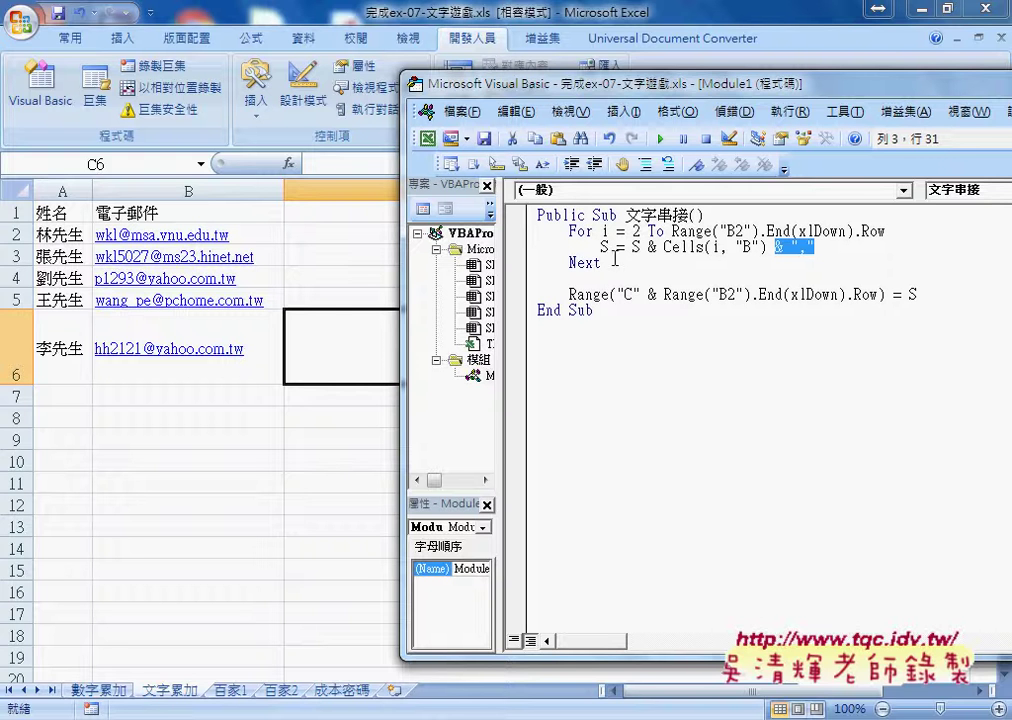
# Go over the final line writing S into column C and its last-row expression.
pyautogui.click(912, 294)
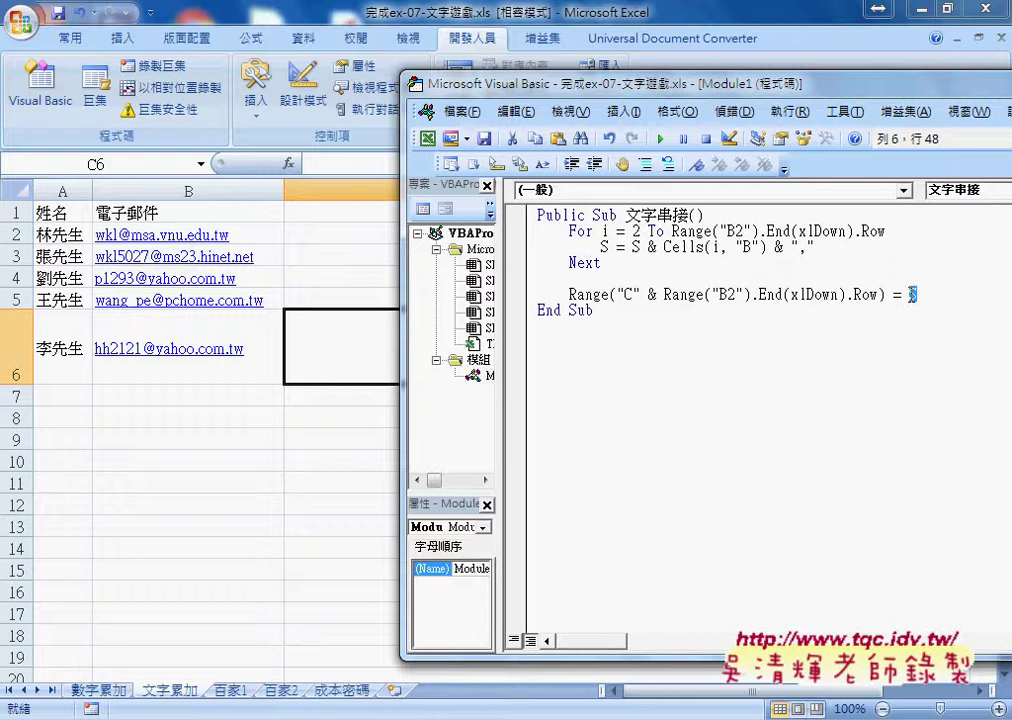
pyautogui.doubleClick(627, 294)
pyautogui.moveTo(664, 294); pyautogui.dragTo(742, 294)
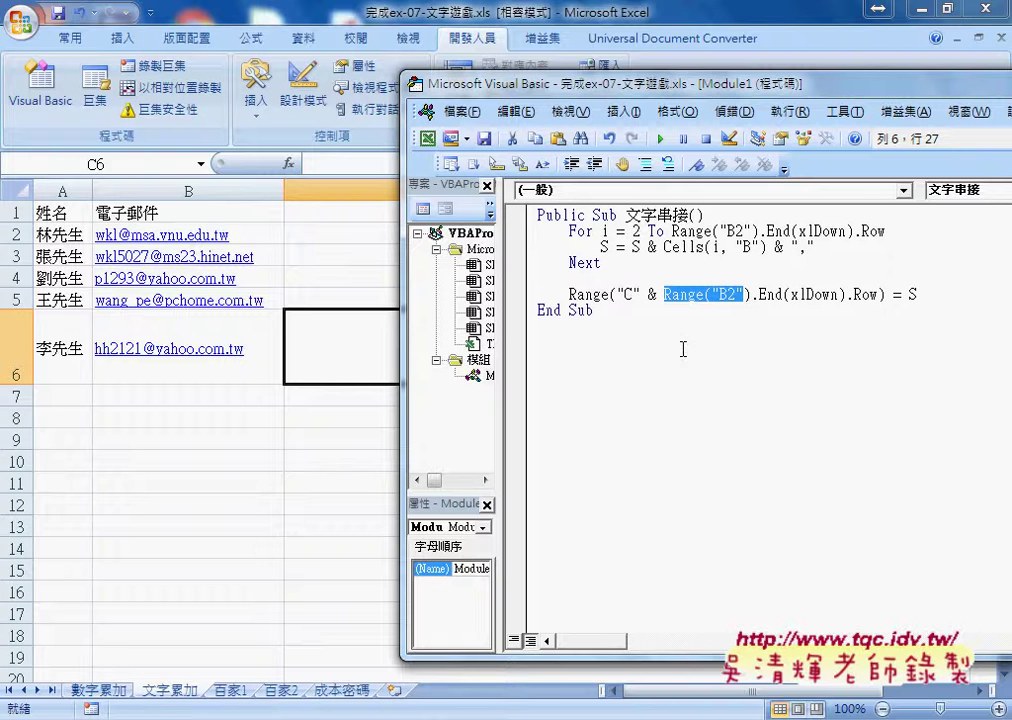
pyautogui.click(876, 294)
pyautogui.moveTo(876, 294); pyautogui.dragTo(644, 288)
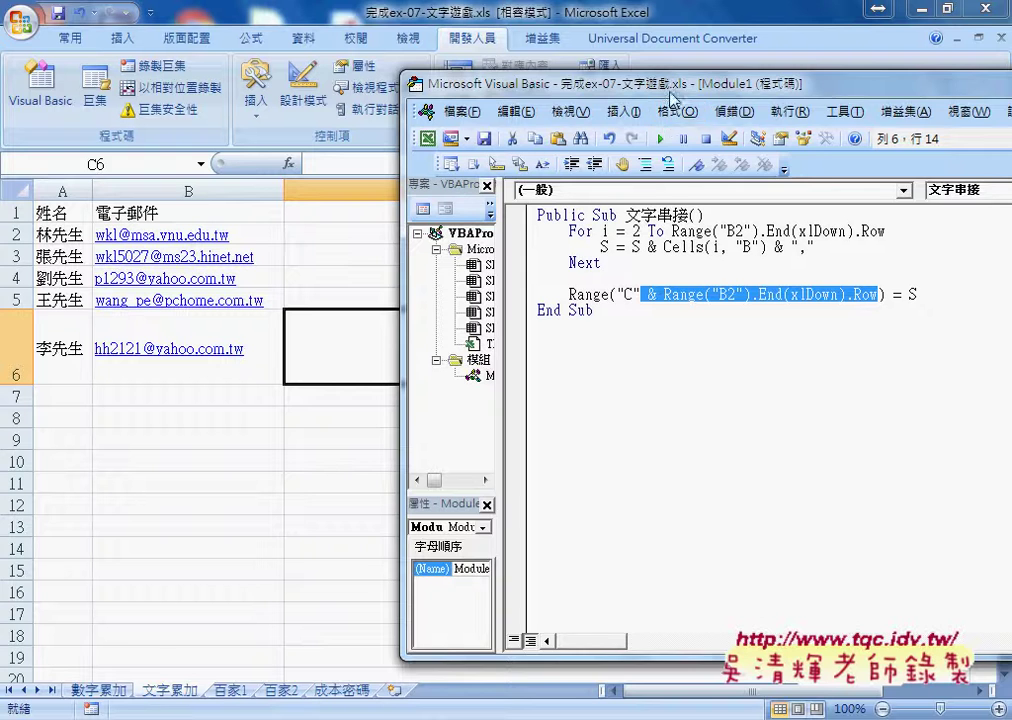
pyautogui.moveTo(671, 94); pyautogui.dragTo(786, 98)
# Run 文字串接 and show C6 holding the five e-mail addresses with a trailing comma.
pyautogui.click(775, 142)
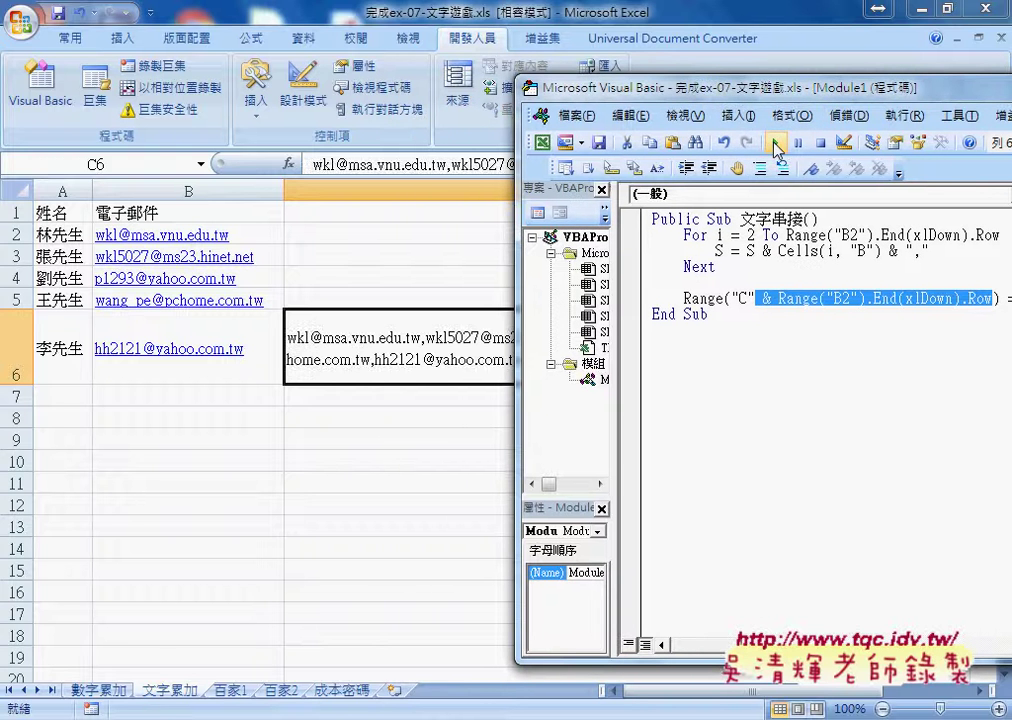
pyautogui.click(442, 341)
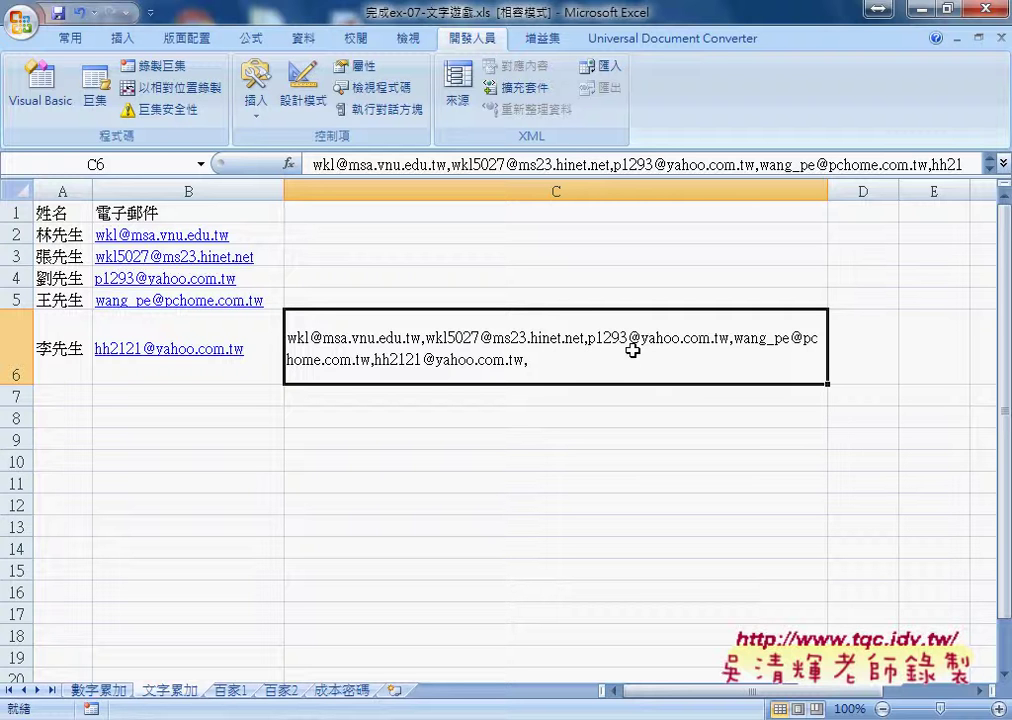
pyautogui.hotkey('ctrl', 'shift', 'd')
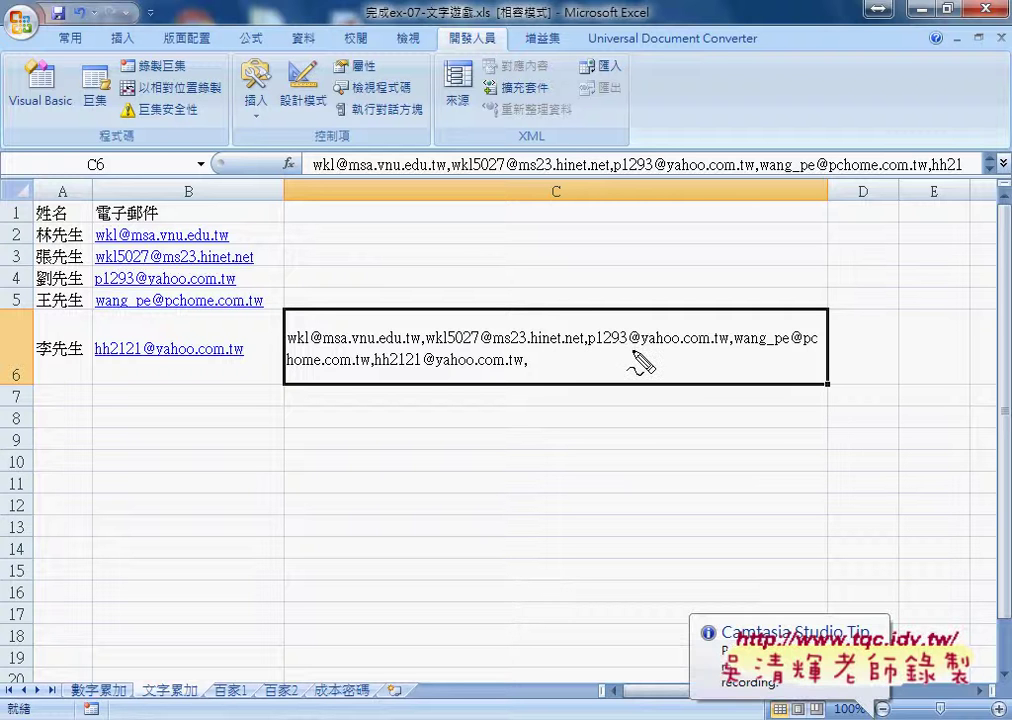
pyautogui.moveTo(529, 380)
pyautogui.mouseDown()
pyautogui.moveTo(549, 361)
pyautogui.moveTo(530, 362)
pyautogui.mouseUp()
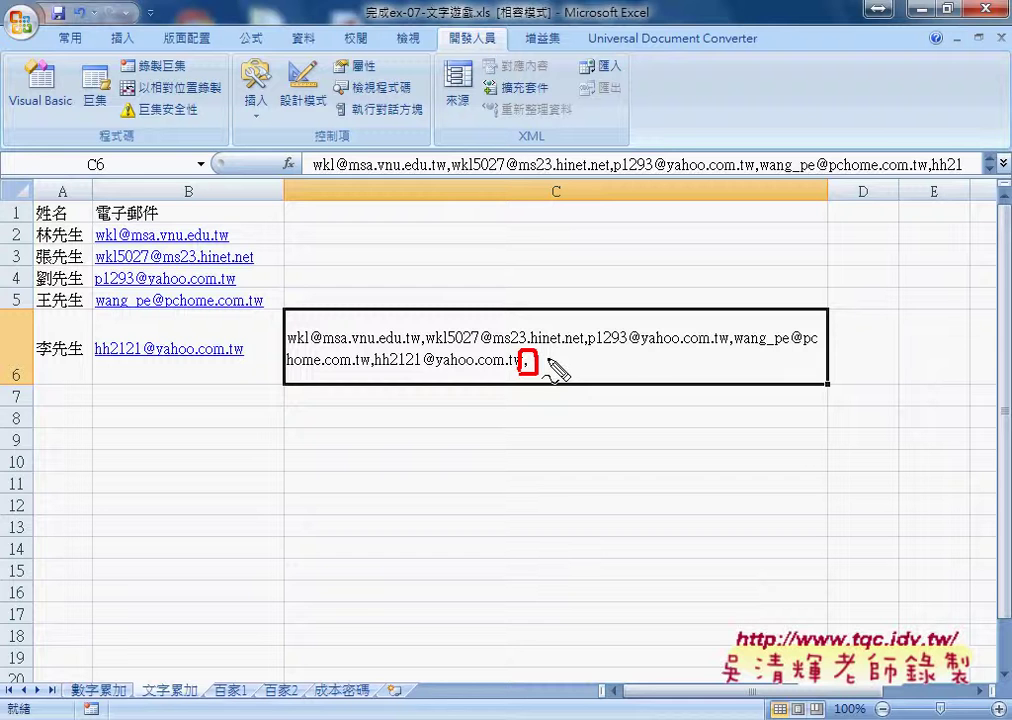
pyautogui.press('Escape')
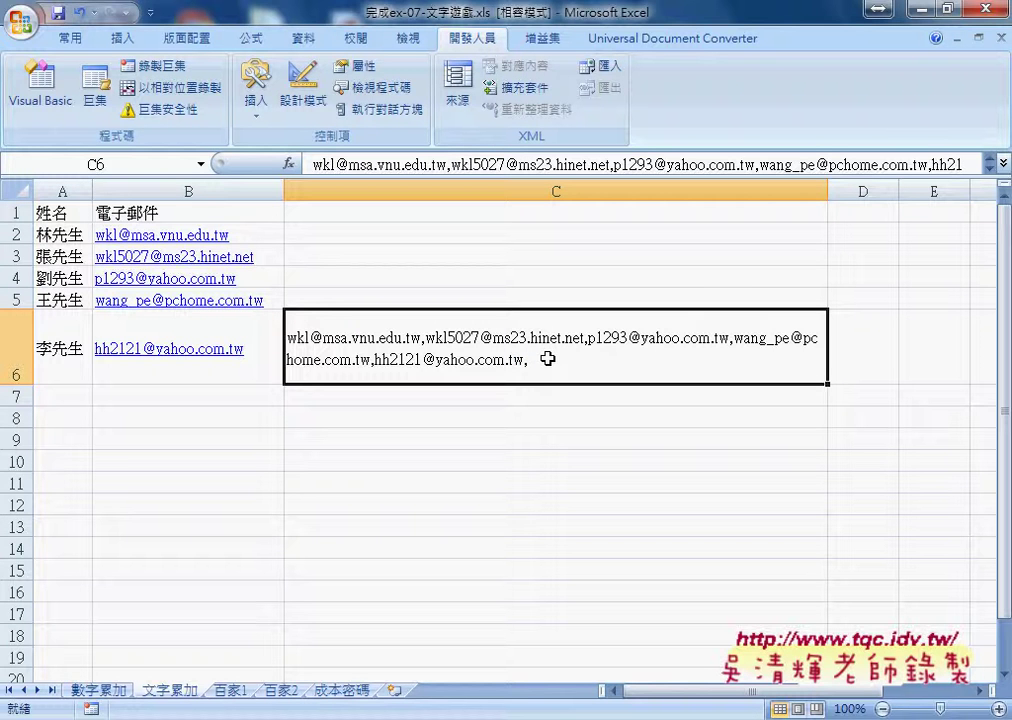
pyautogui.doubleClick(576, 366)
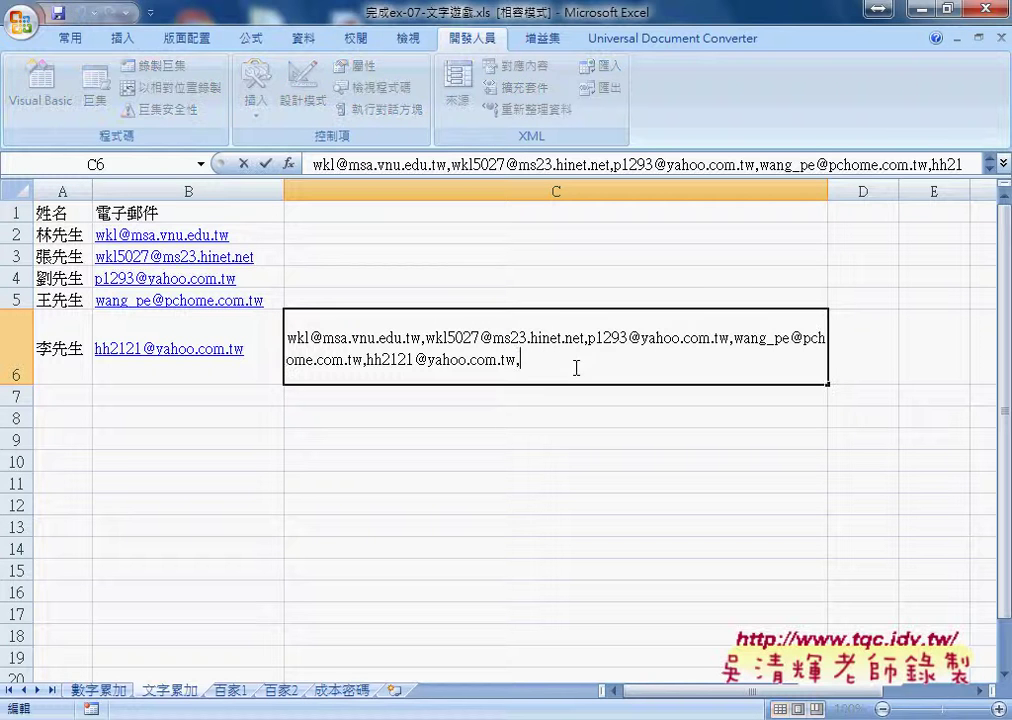
pyautogui.press('BackSpace')
pyautogui.press('Return')
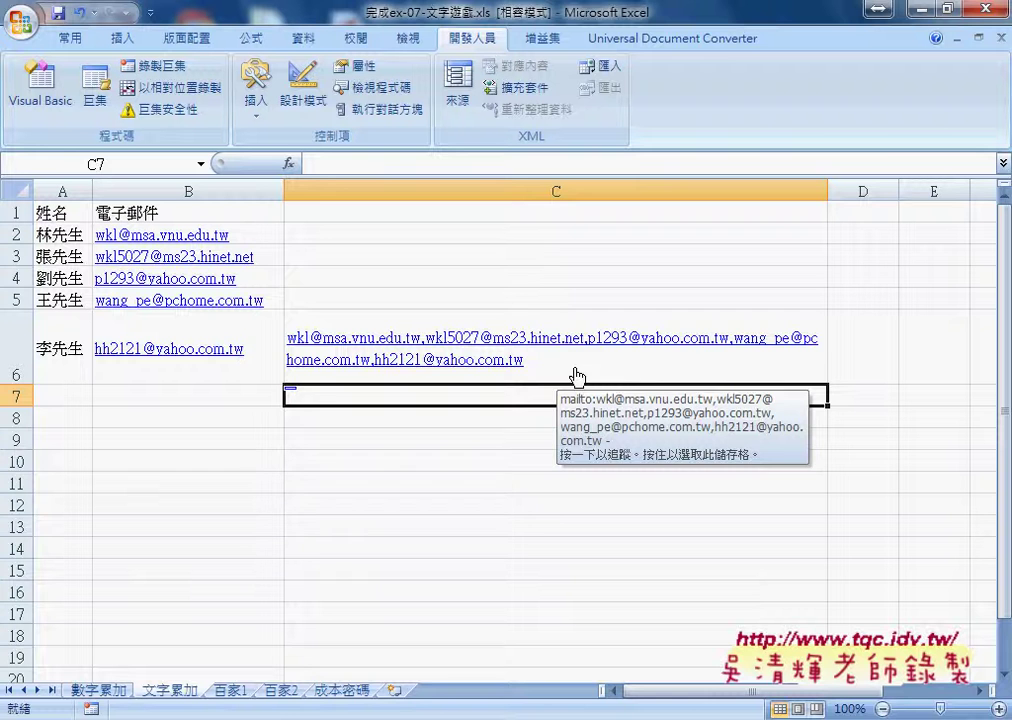
pyautogui.click(849, 343)
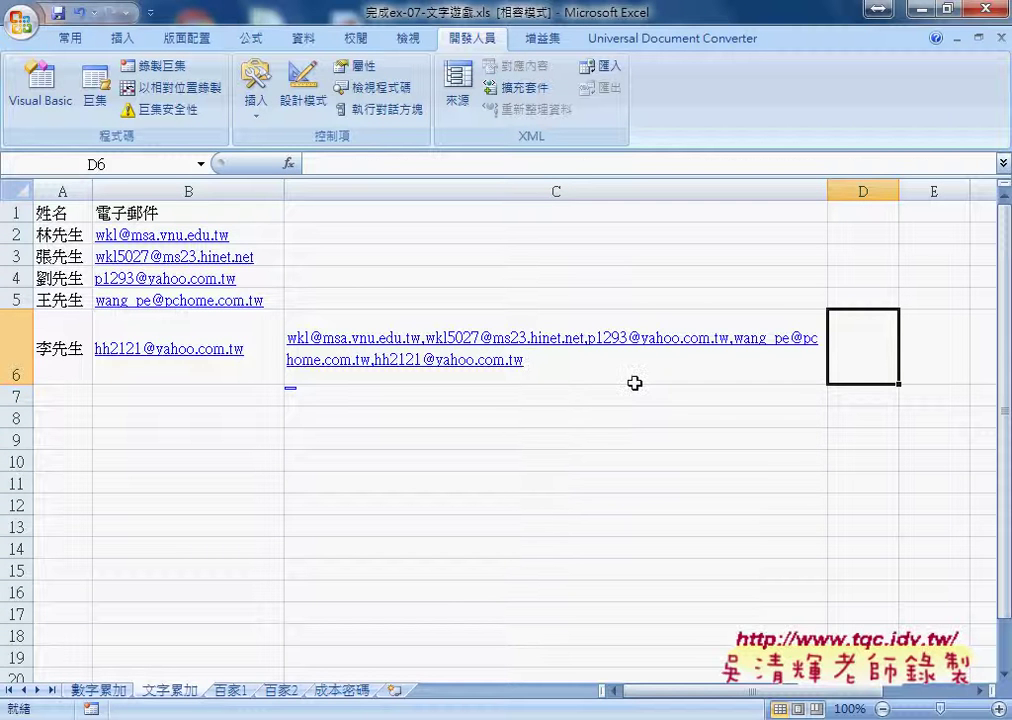
pyautogui.hotkey('ctrl', 'z')
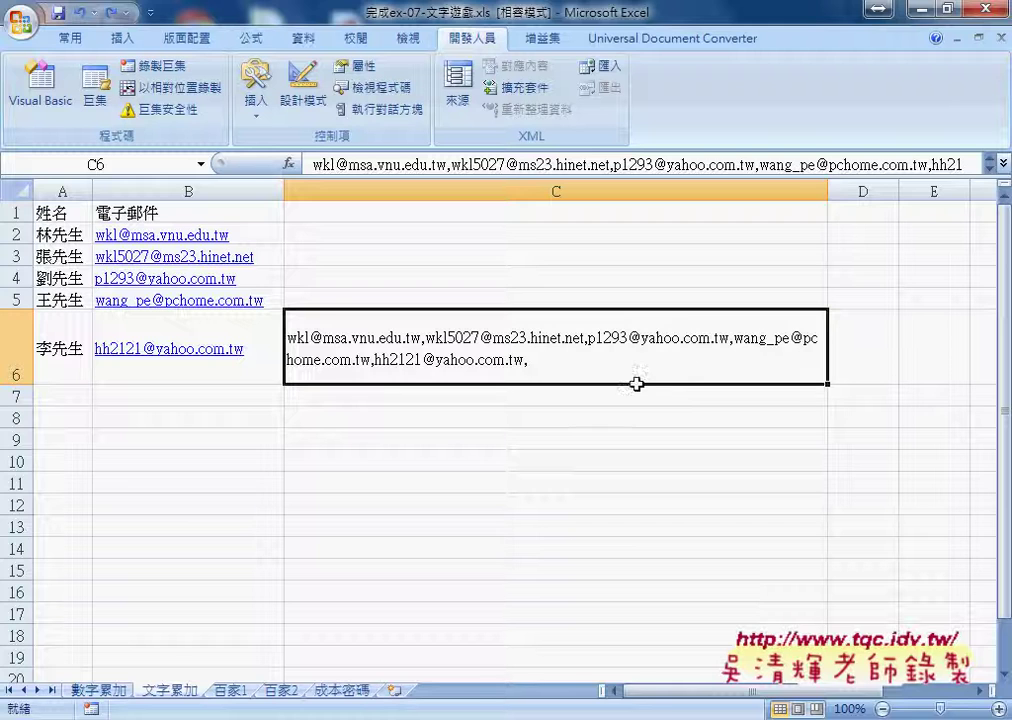